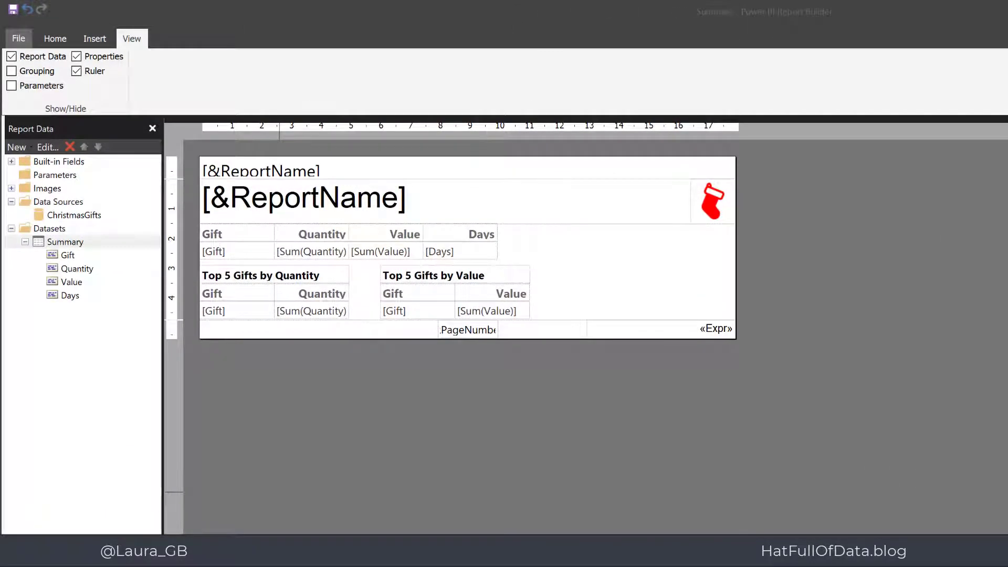
# Select the Top 5 Gifts by Quantity table and bring up its row-handle context menu.
pyautogui.click(237, 296)
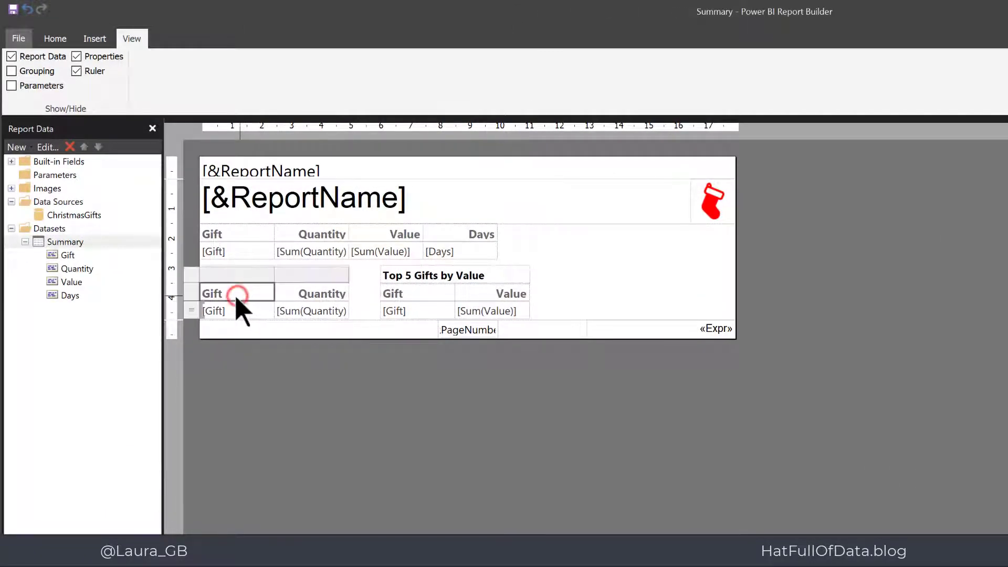
pyautogui.rightClick(191, 297)
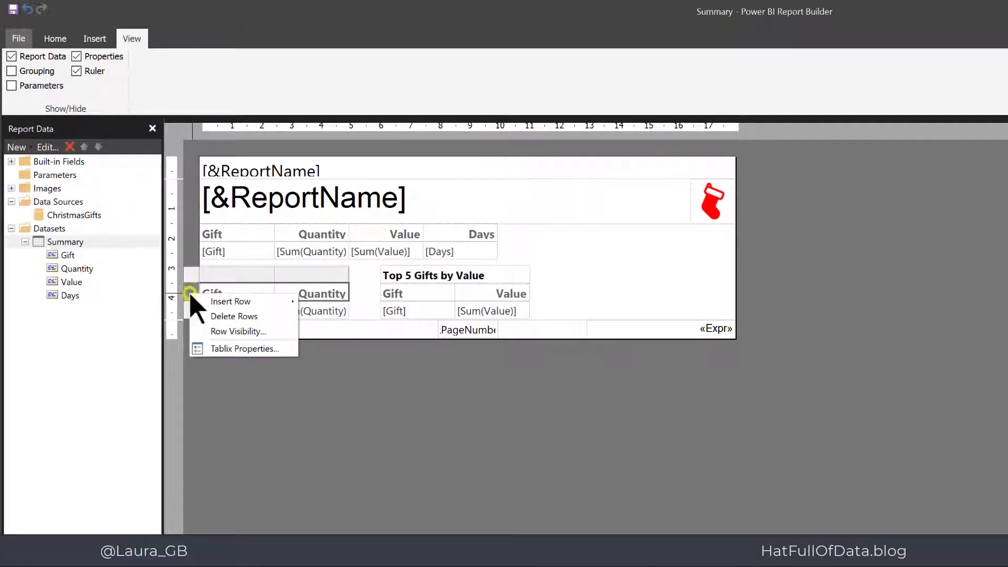
# Add a Top N filter on [Quantity] with value 5 in the table's Tablix Properties.
pyautogui.click(230, 349)
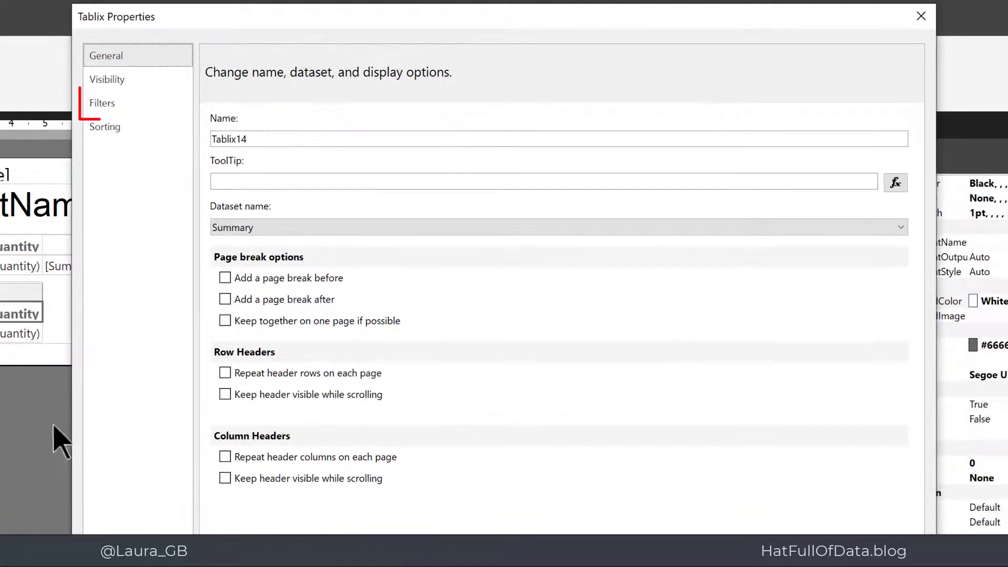
pyautogui.click(118, 114)
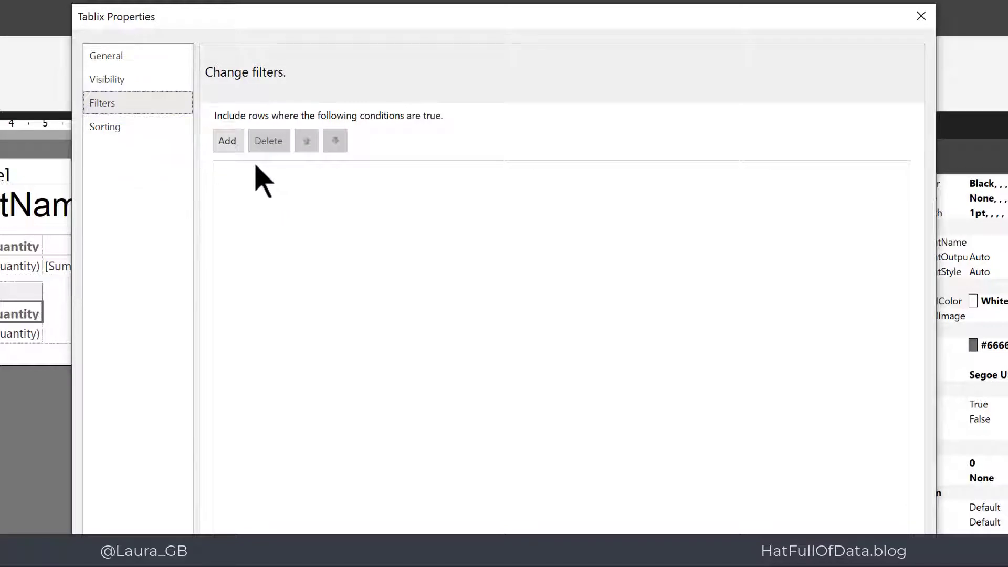
pyautogui.click(233, 147)
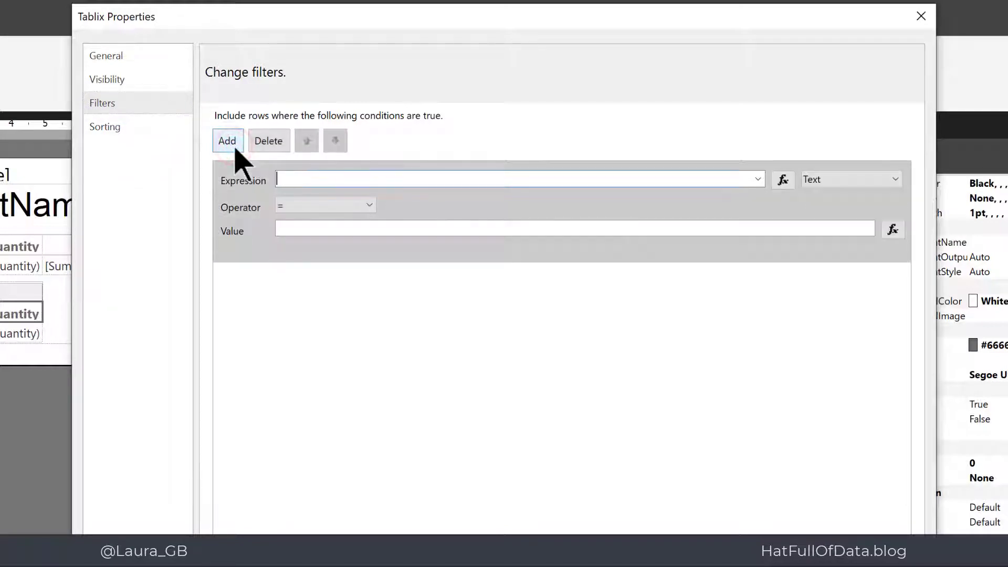
pyautogui.click(757, 179)
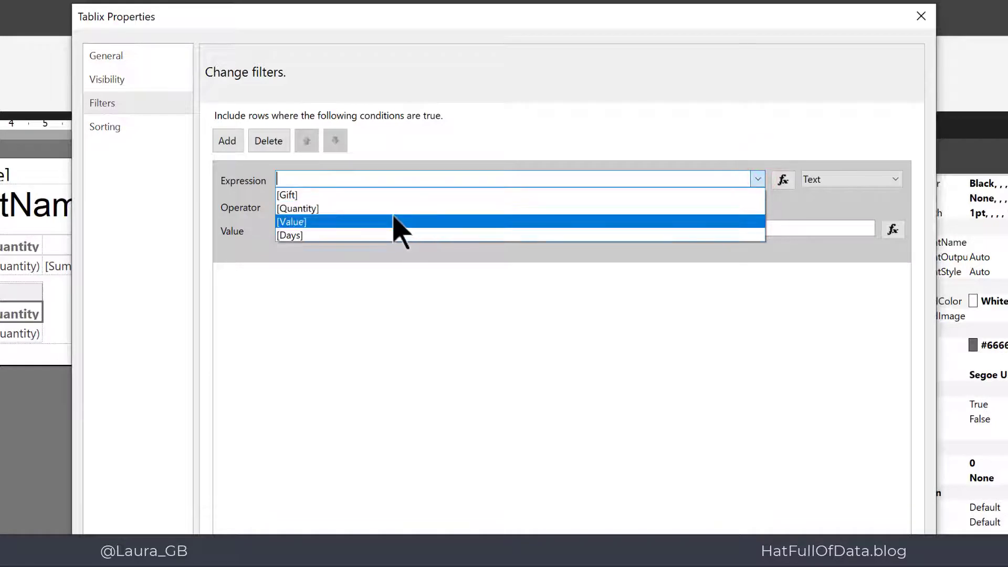
pyautogui.click(387, 209)
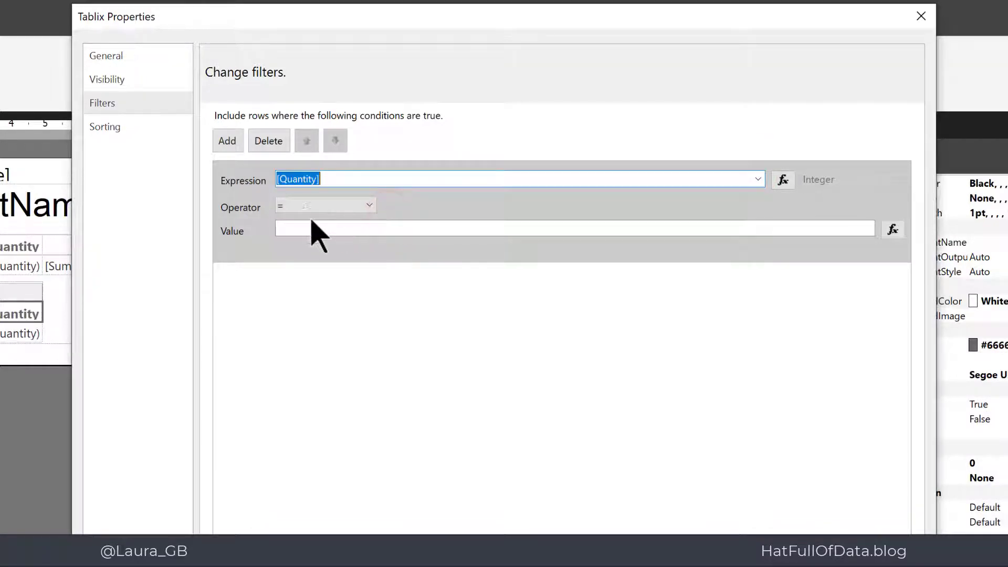
pyautogui.click(371, 205)
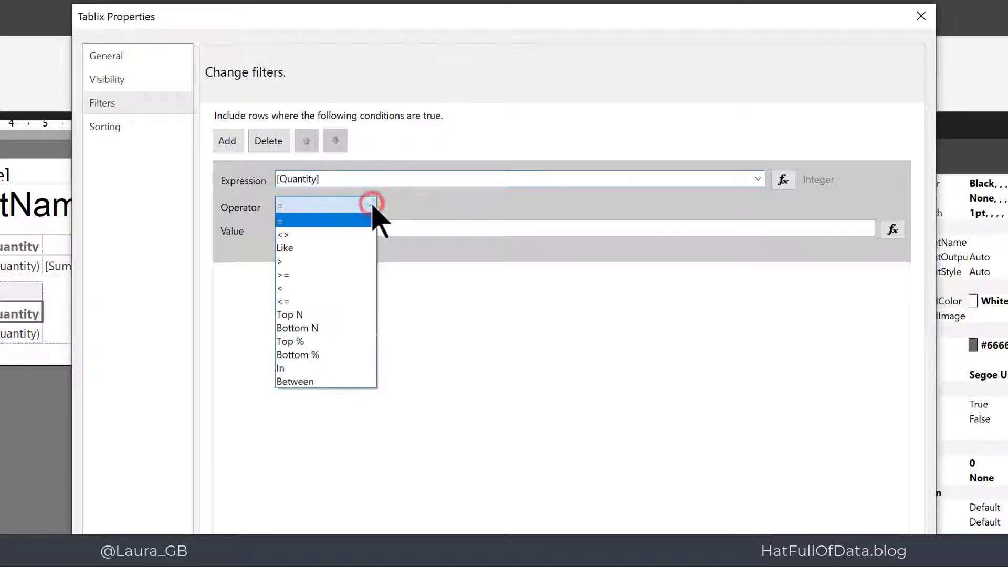
pyautogui.click(303, 315)
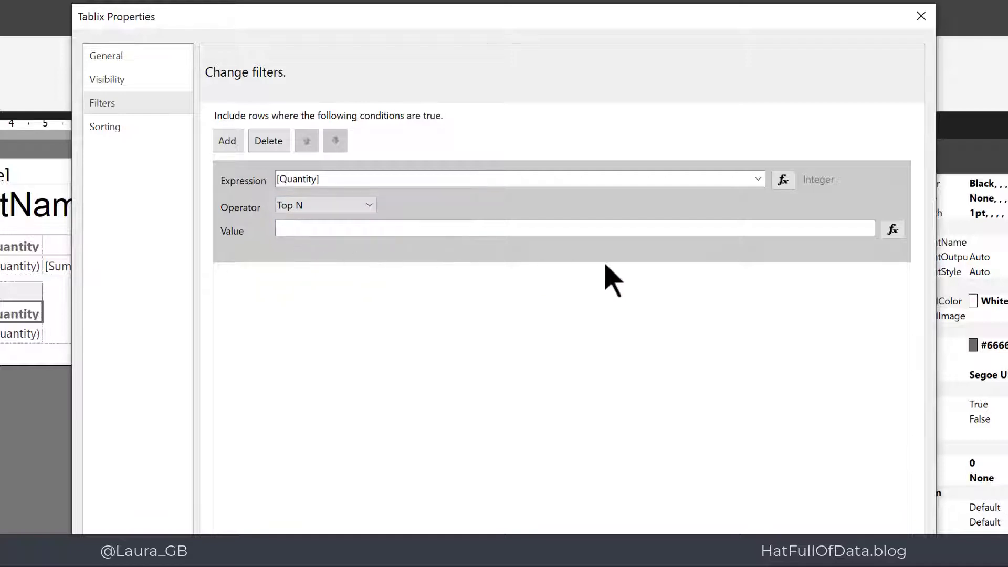
pyautogui.click(749, 226)
pyautogui.write('5')
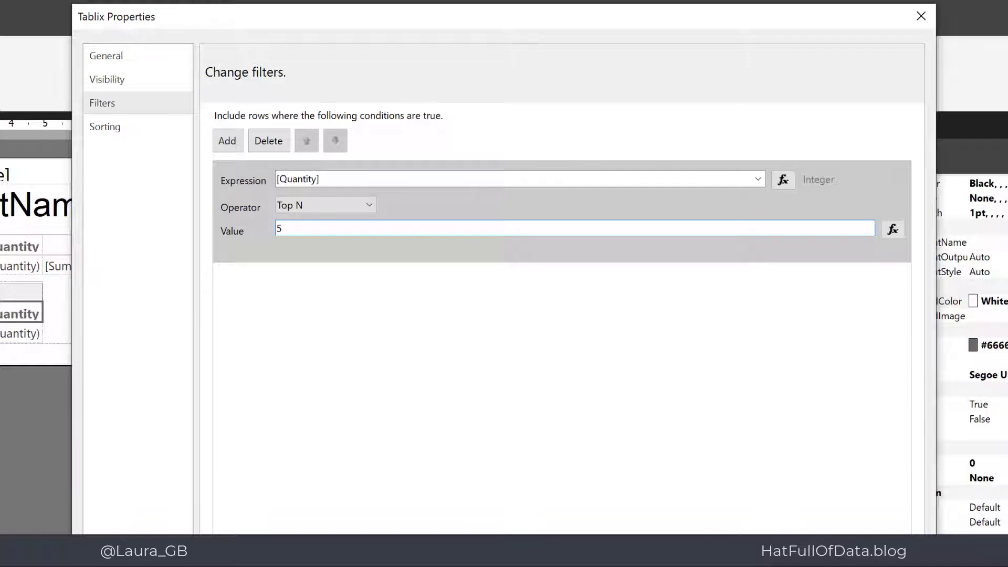
pyautogui.click(686, 517)
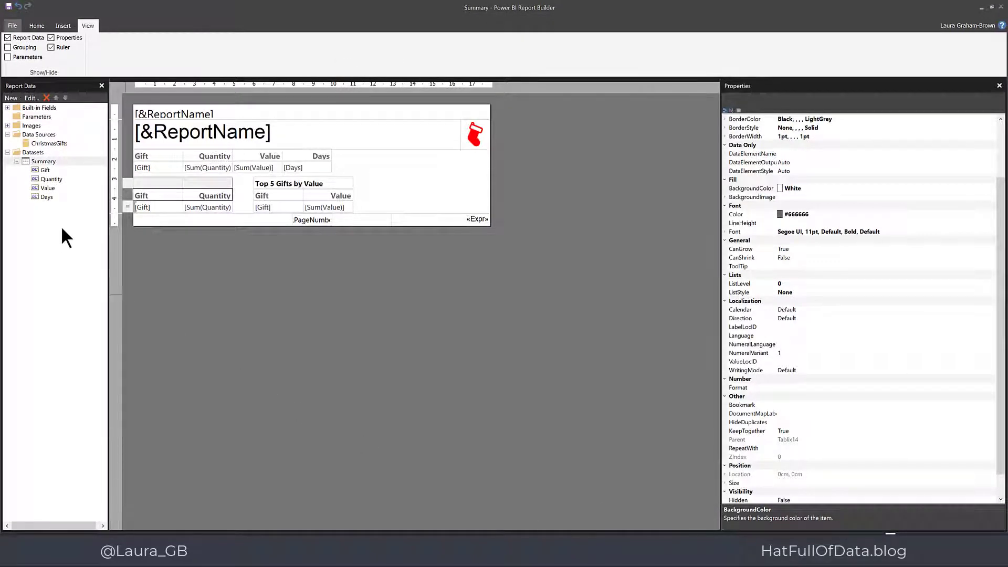
pyautogui.click(35, 26)
pyautogui.click(15, 41)
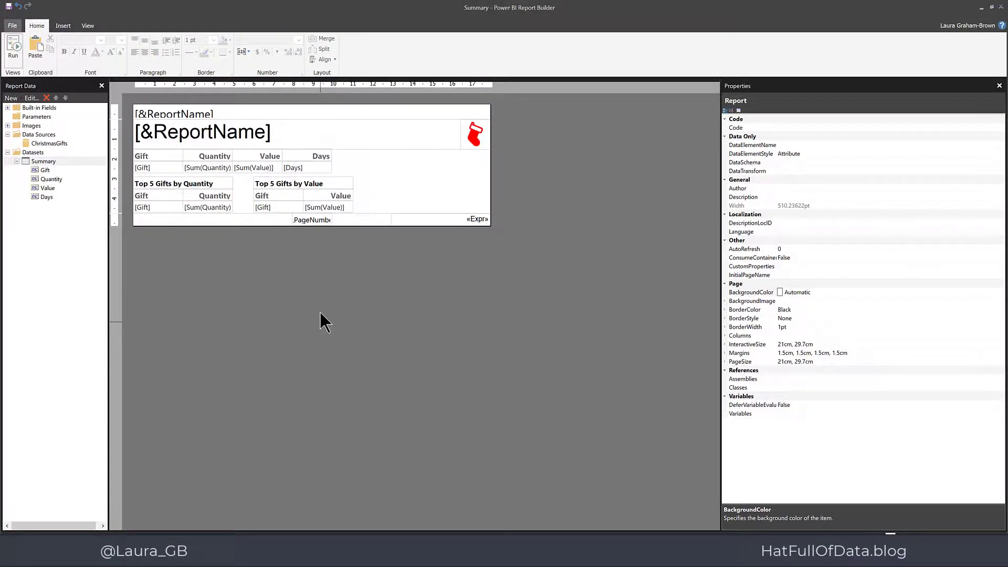
# Add a Top N filter on [Value] with value 5 to the Top 5 Gifts by Value table.
pyautogui.click(277, 197)
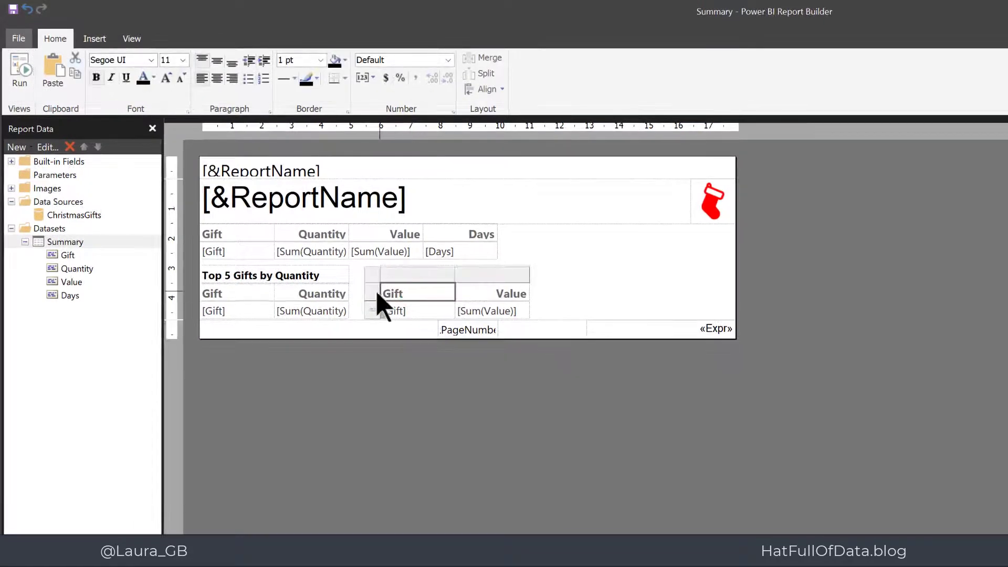
pyautogui.rightClick(371, 294)
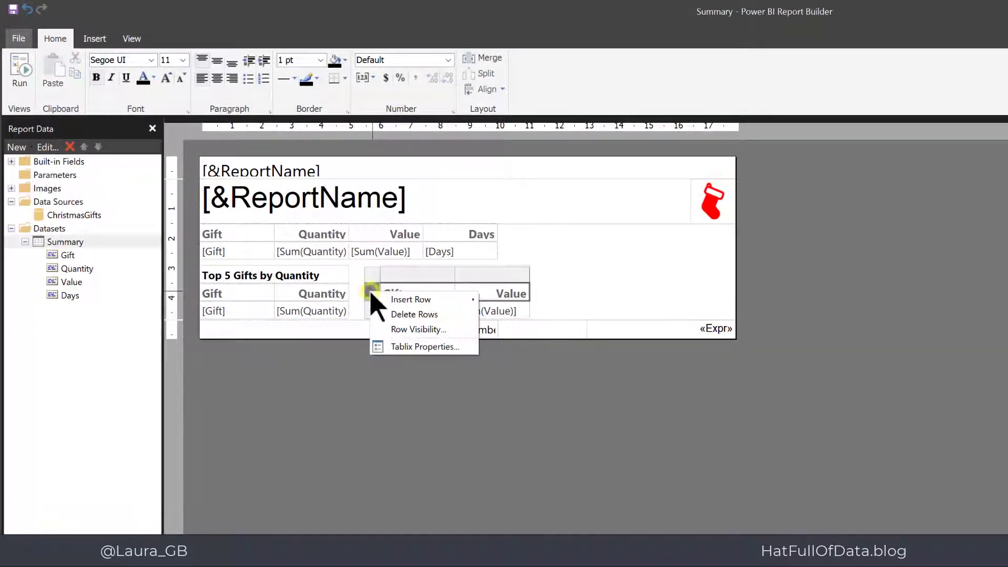
pyautogui.click(405, 347)
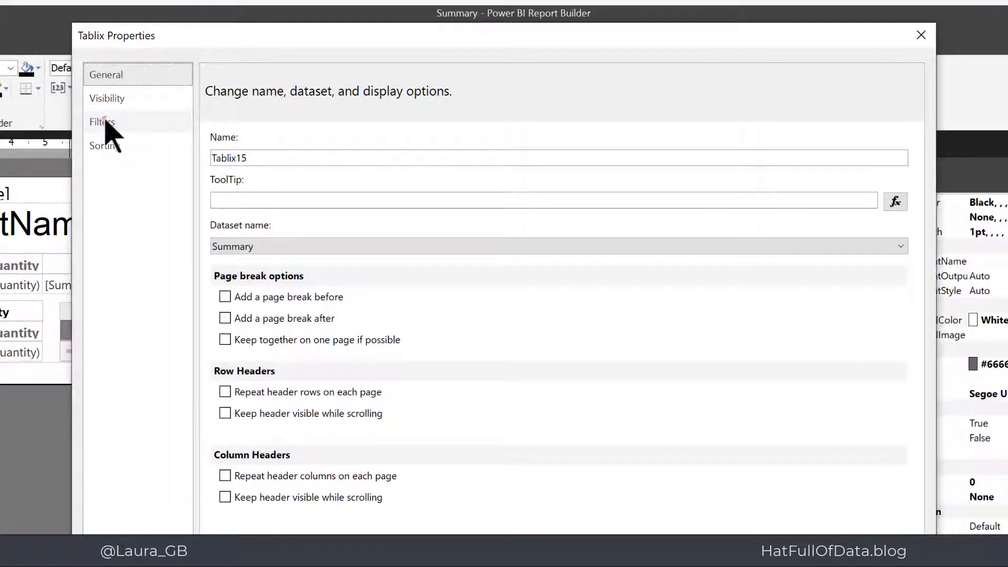
pyautogui.click(104, 121)
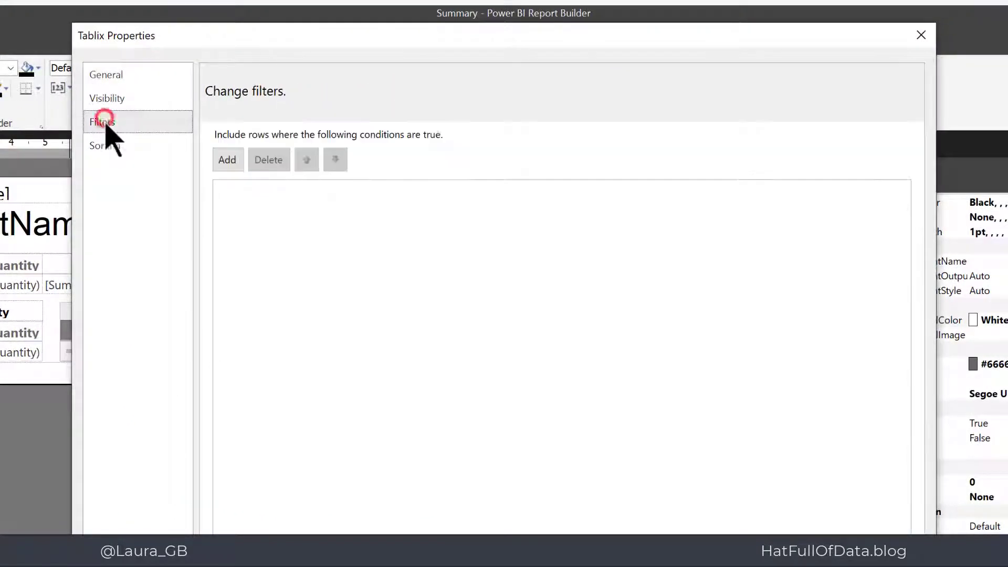
pyautogui.click(228, 161)
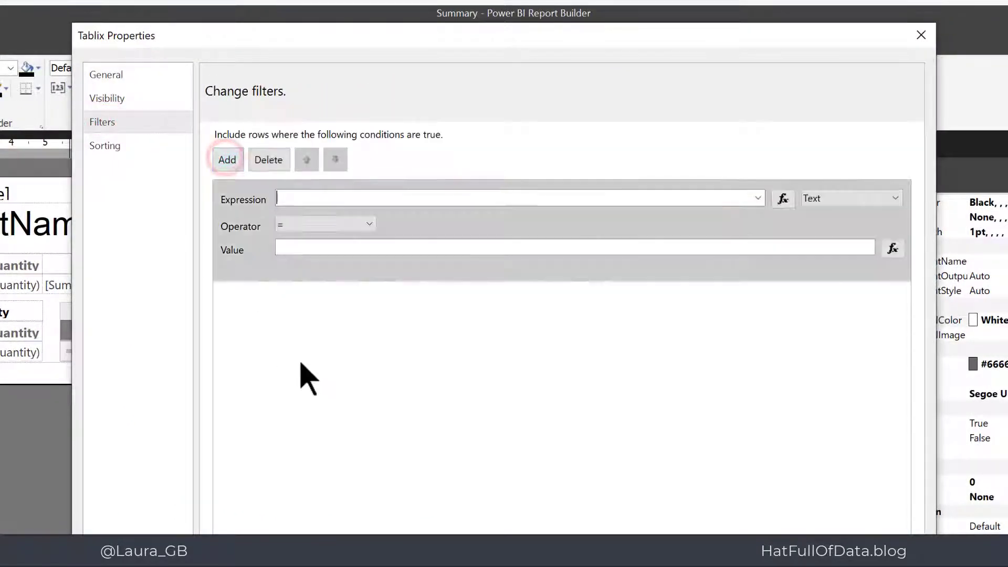
pyautogui.click(758, 198)
pyautogui.click(369, 241)
pyautogui.click(368, 227)
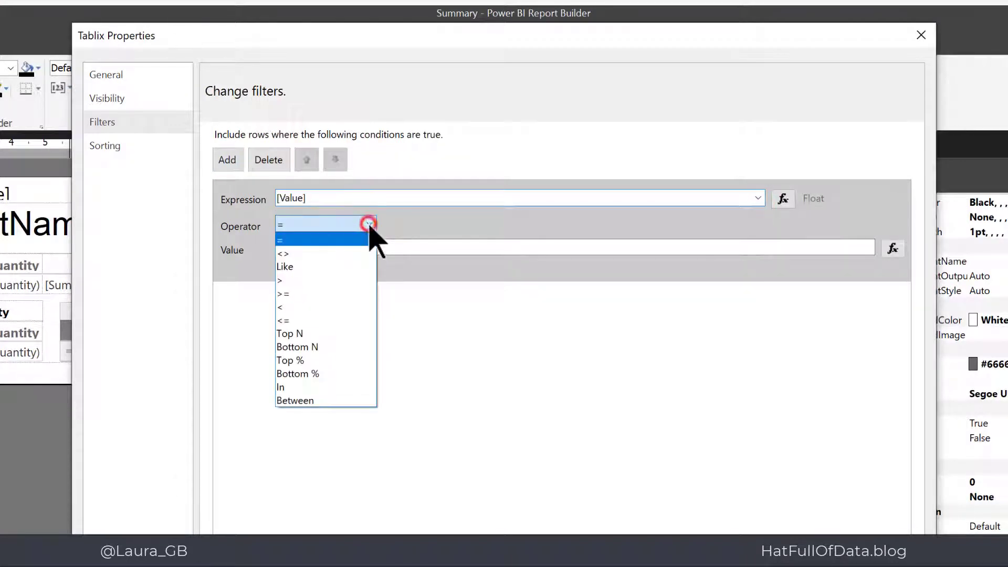
pyautogui.click(322, 333)
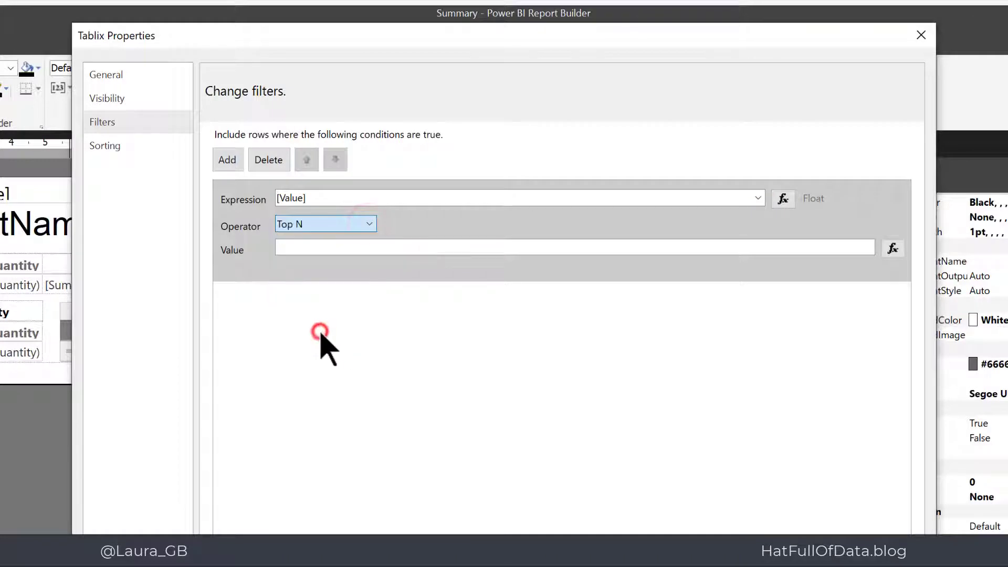
pyautogui.click(823, 247)
pyautogui.write('5')
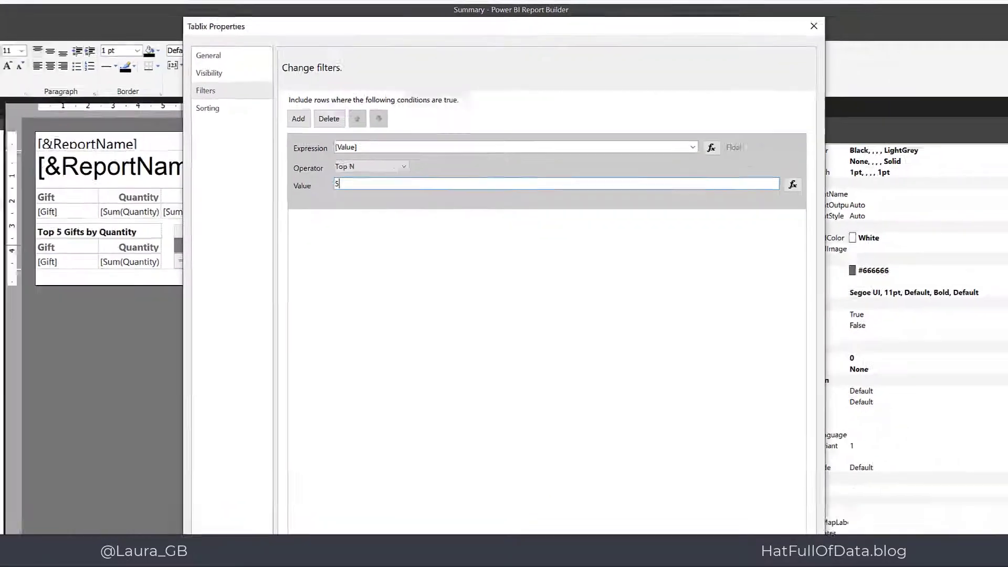
pyautogui.click(687, 516)
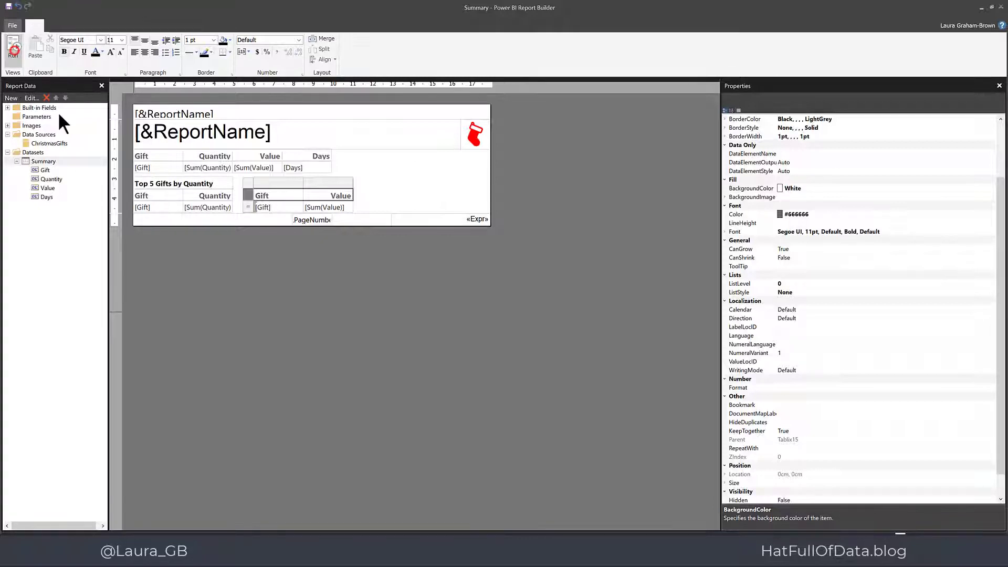
# Run the report preview and read the error details saying the Top N value must be an integer.
pyautogui.click(14, 48)
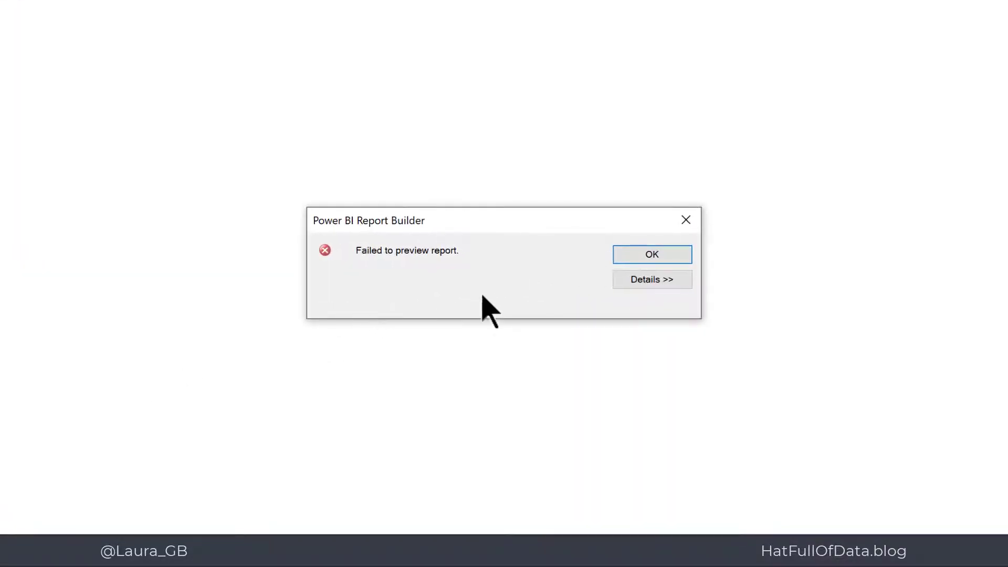
pyautogui.click(644, 281)
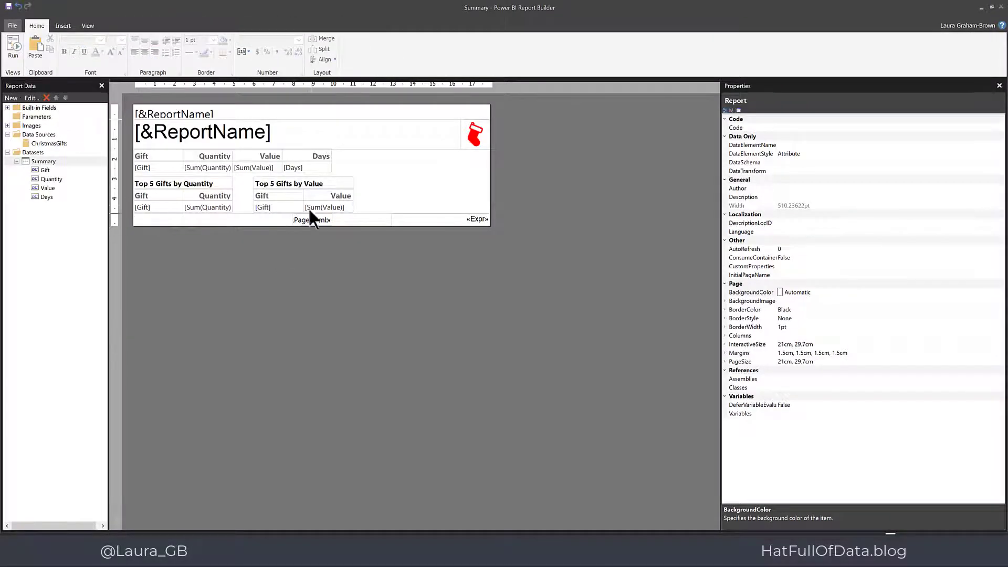
# Reopen the Value table's Filters and start editing the Top N 5 filter's expression.
pyautogui.click(289, 192)
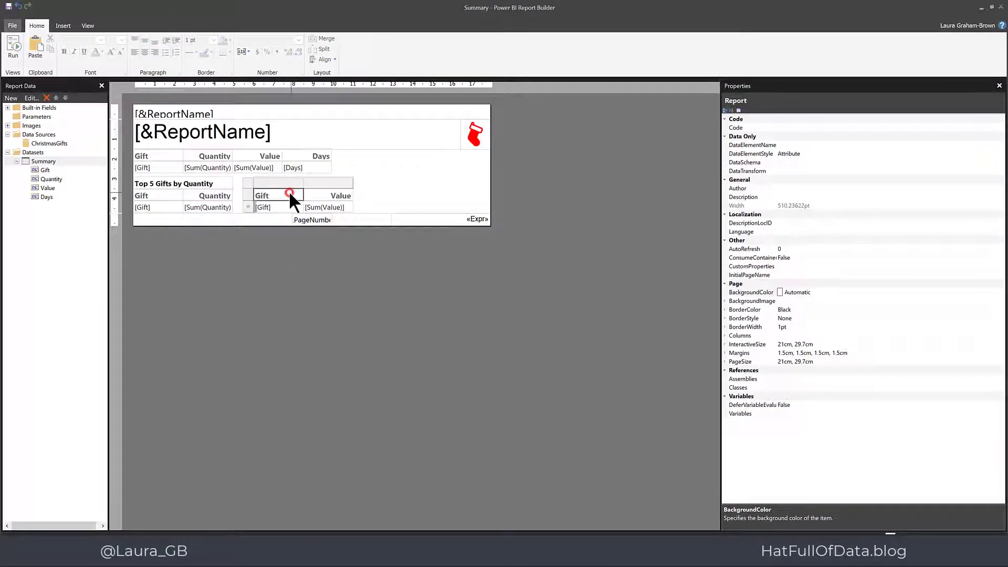
pyautogui.rightClick(247, 194)
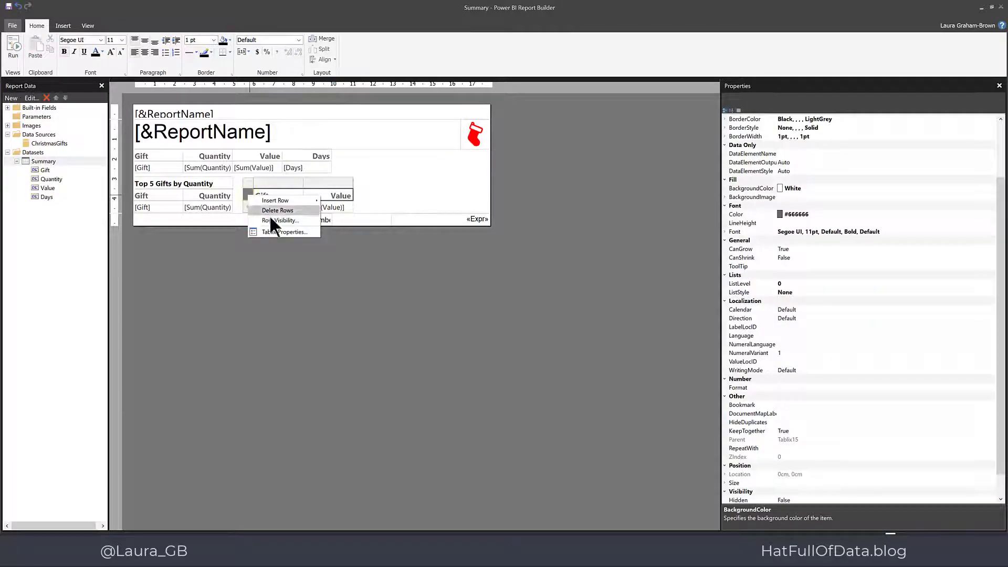
pyautogui.click(276, 234)
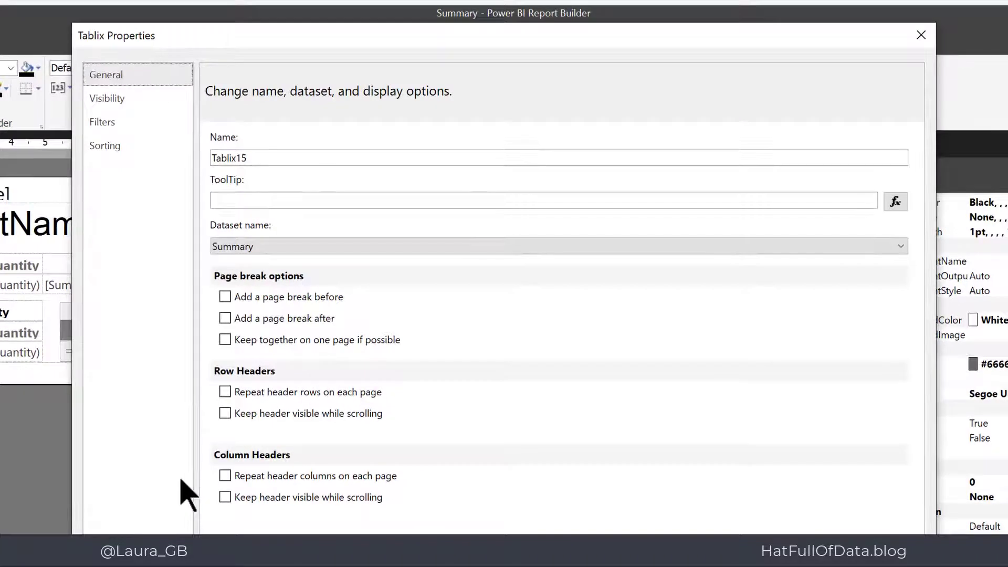
pyautogui.click(118, 126)
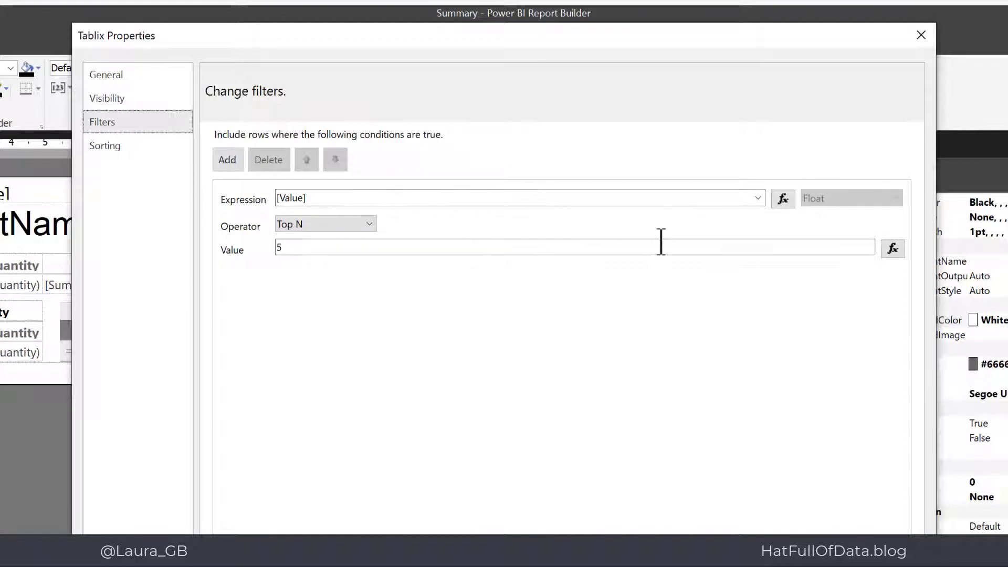
pyautogui.click(783, 199)
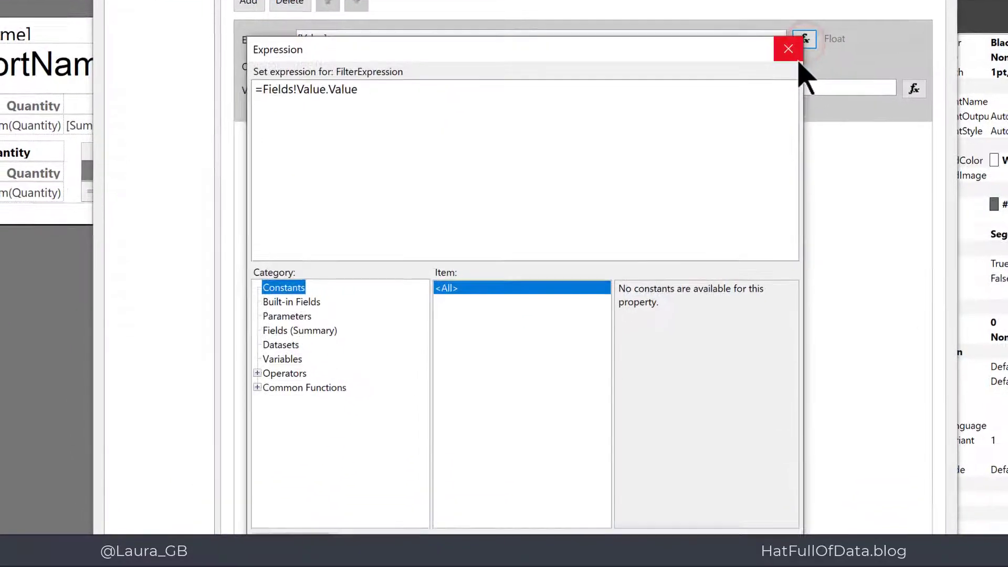
# Wrap the Value field in the Math Int function, giving =Int(Fields!Value.Value*100).
pyautogui.click(265, 70)
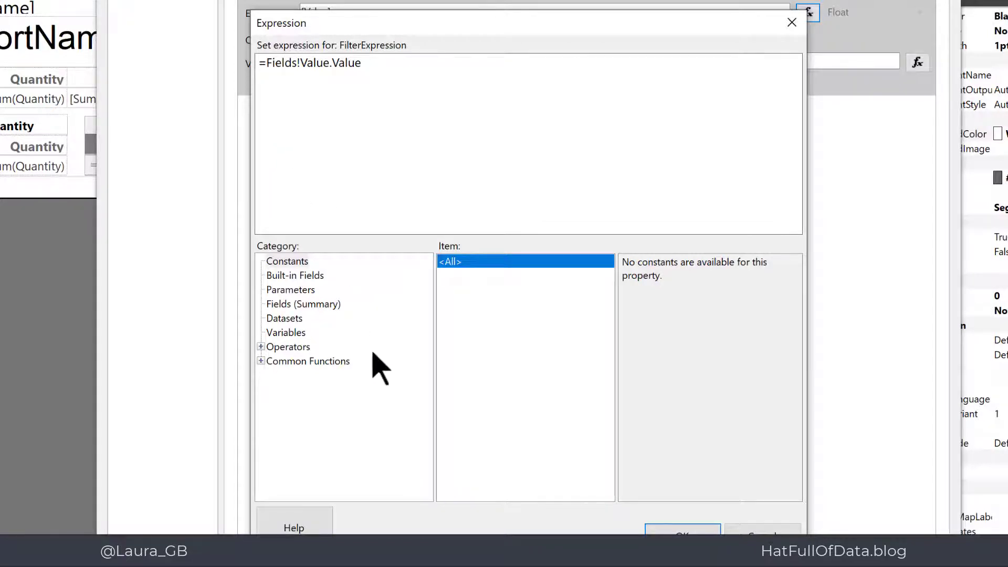
pyautogui.click(261, 360)
pyautogui.click(287, 404)
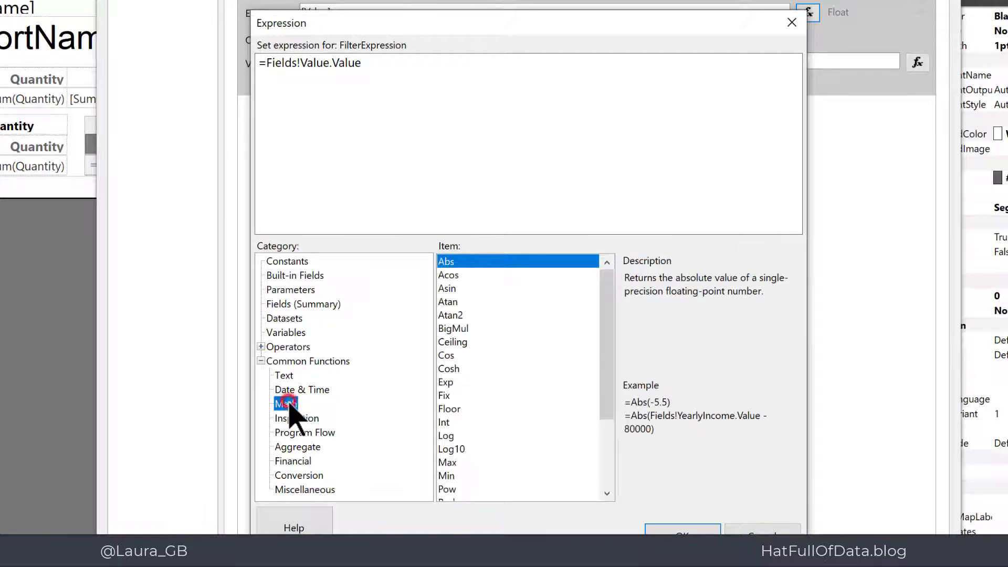
pyautogui.click(444, 425)
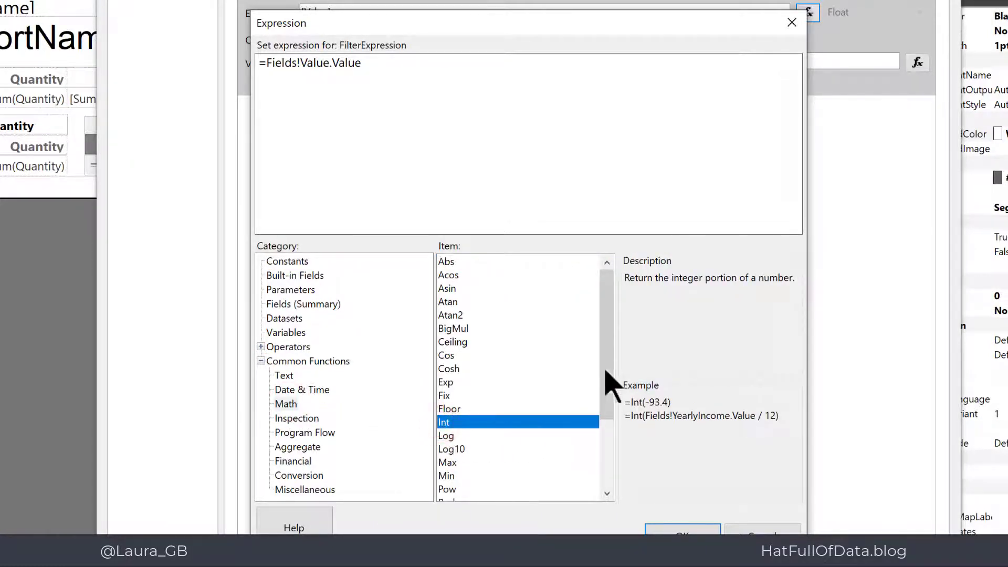
pyautogui.doubleClick(454, 425)
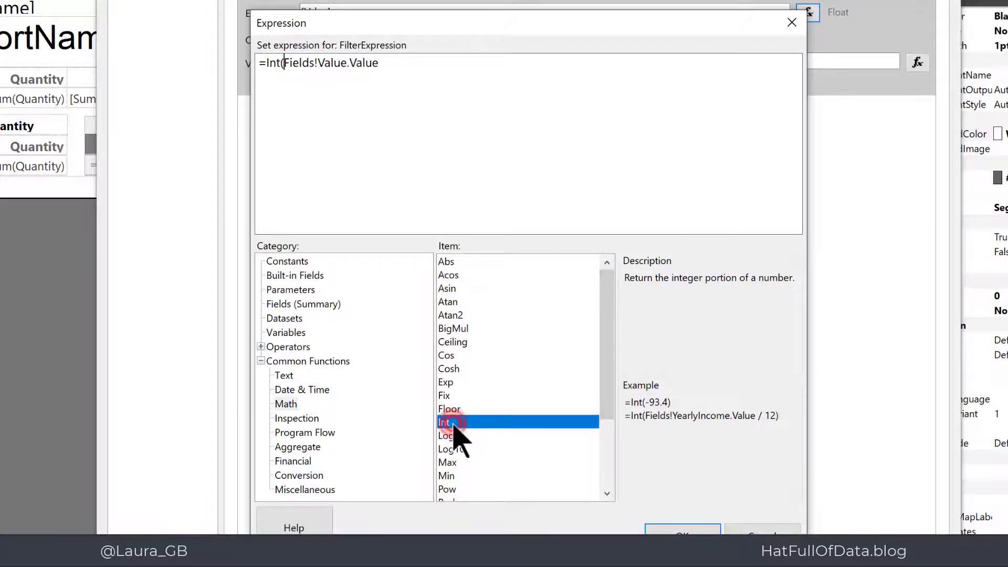
pyautogui.click(397, 63)
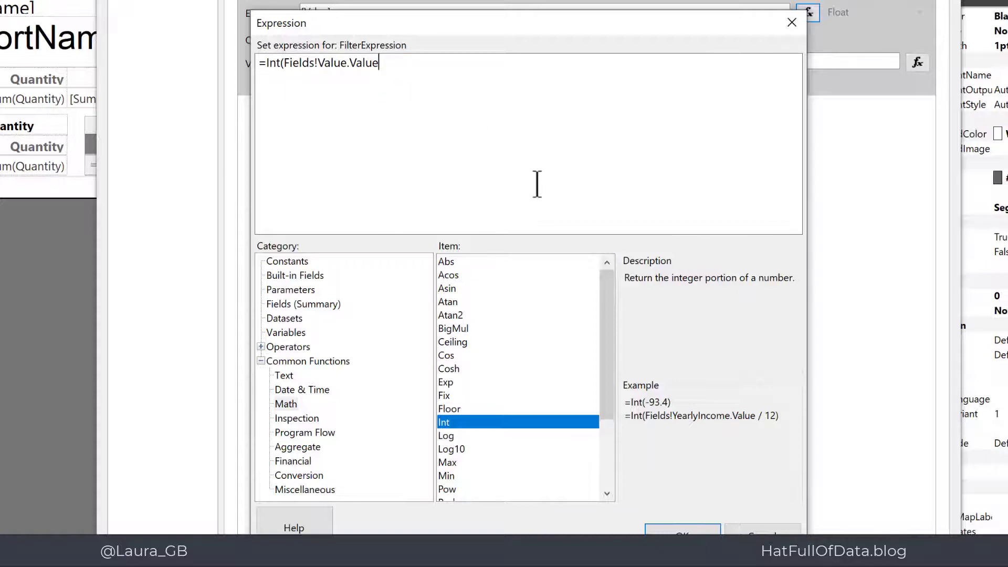
pyautogui.write('*')
pyautogui.write('10')
pyautogui.write('0')
pyautogui.write(')')
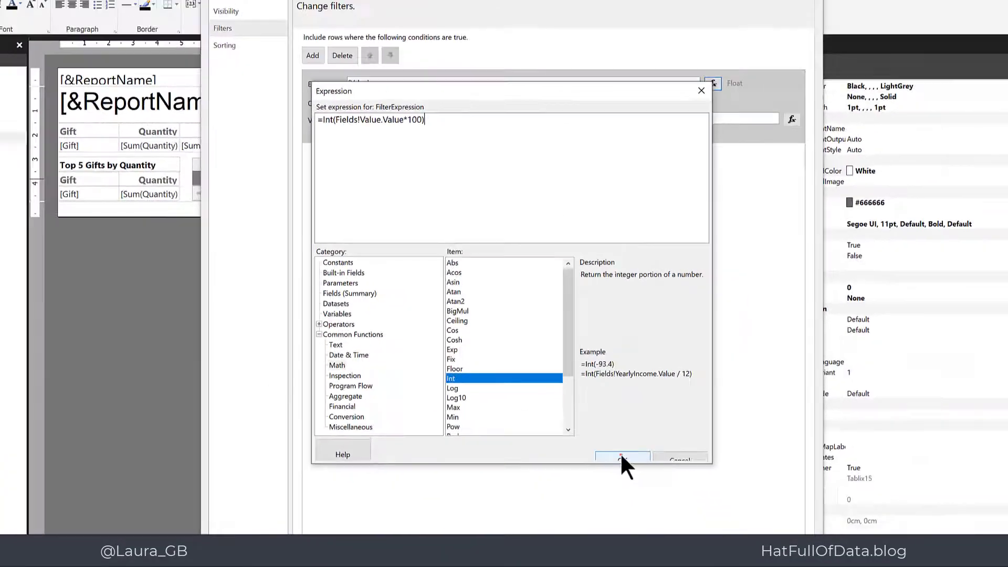
# Apply the new filter, preview the report listing Swan to Piper, and save it.
pyautogui.click(592, 420)
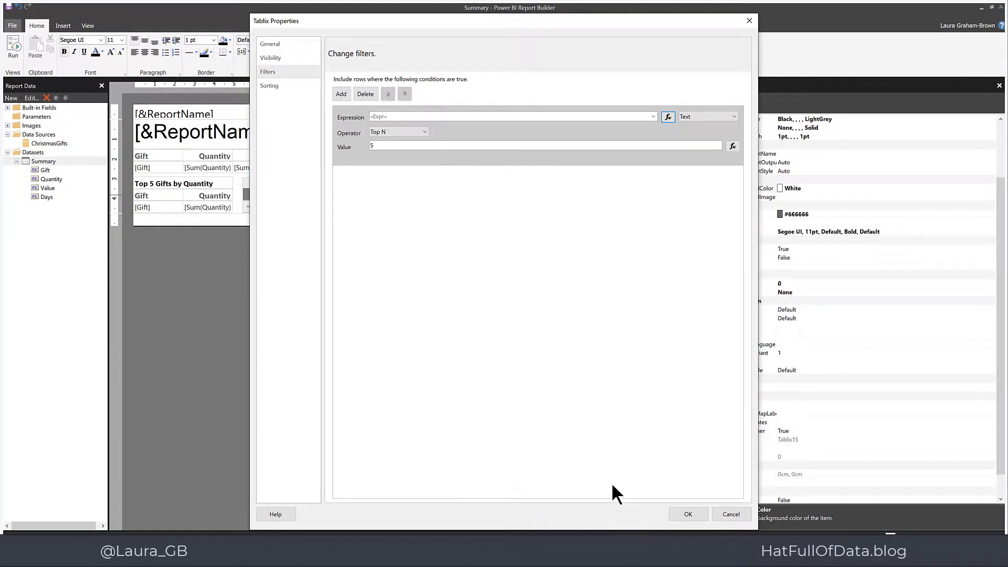
pyautogui.click(687, 514)
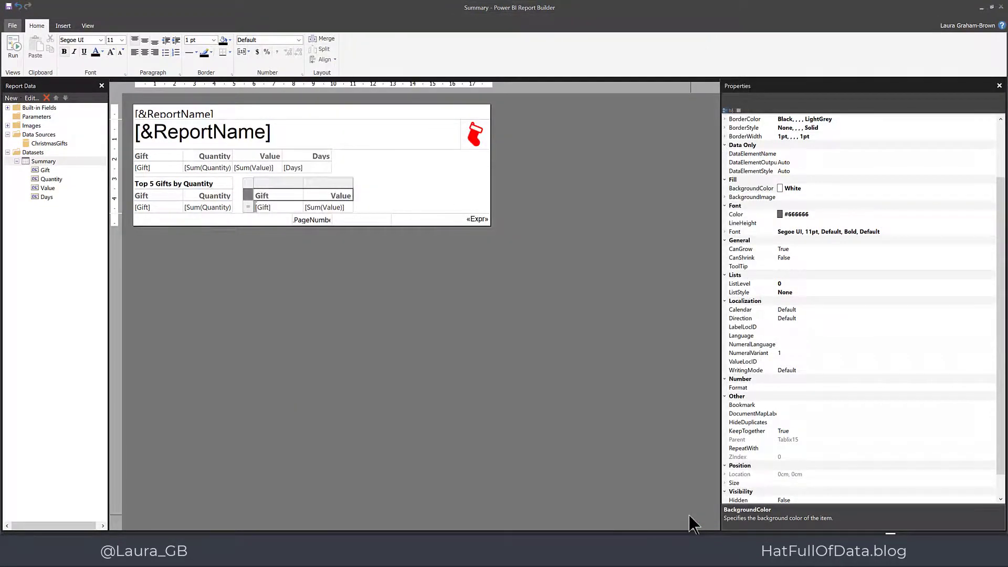
pyautogui.click(13, 45)
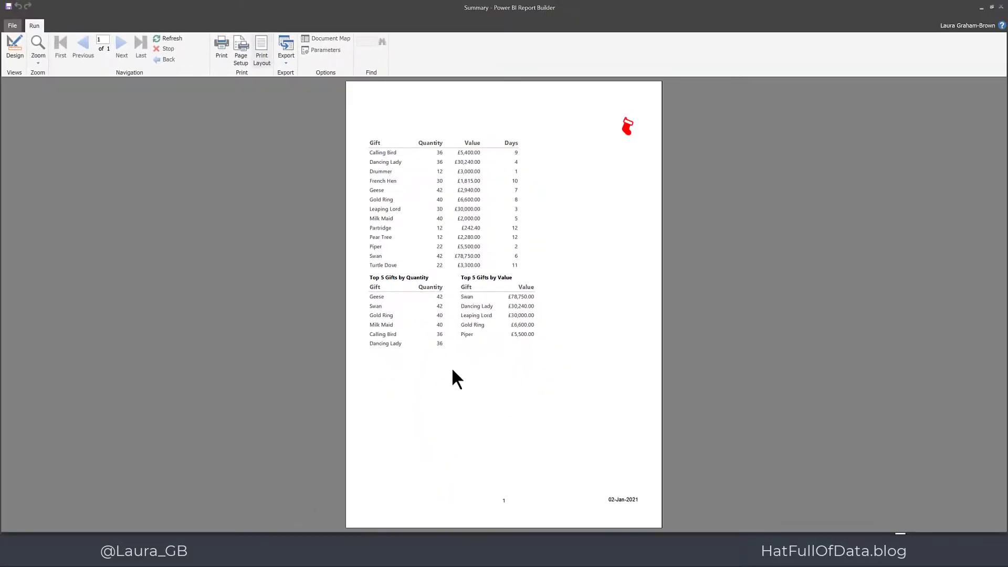
pyautogui.click(13, 25)
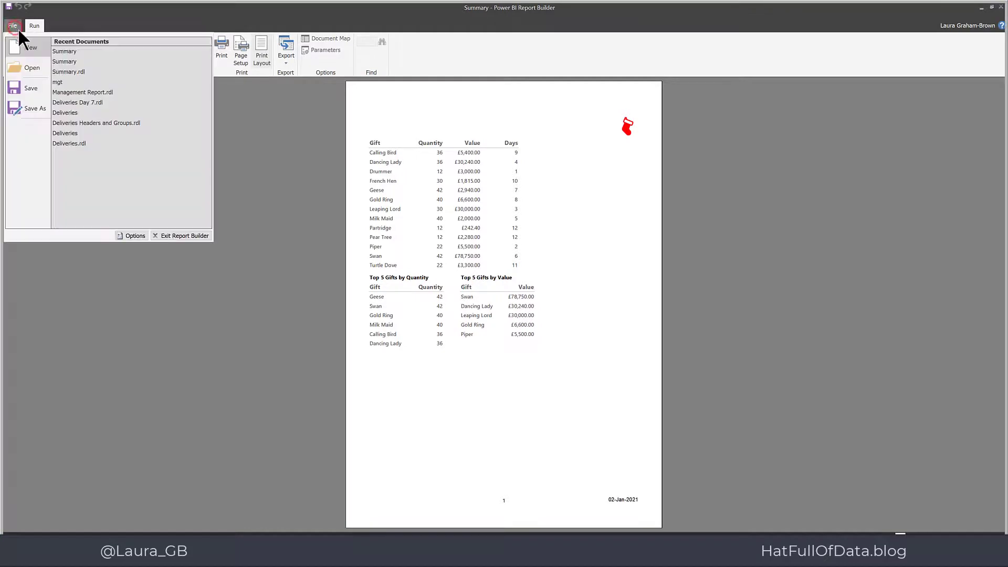
pyautogui.click(32, 87)
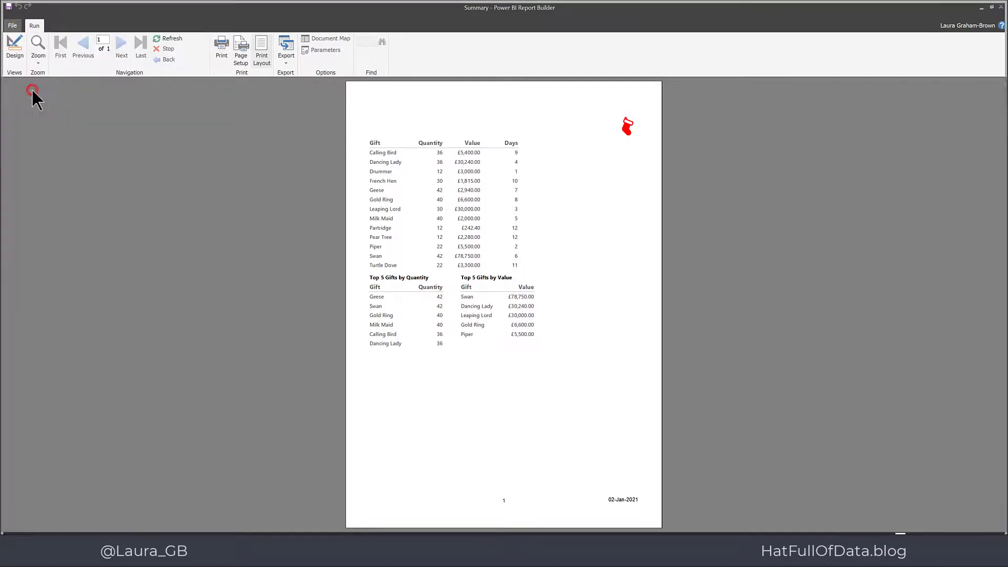